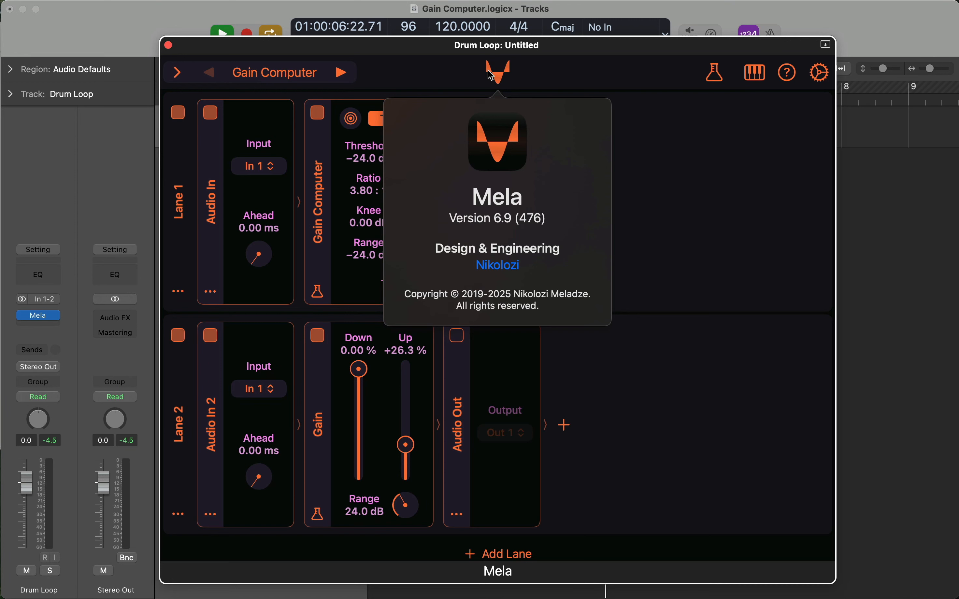
Step: Insert an EQ Band ahead of the Gain Computer in Lane 1 and make it a High Cut
left_click(757, 205)
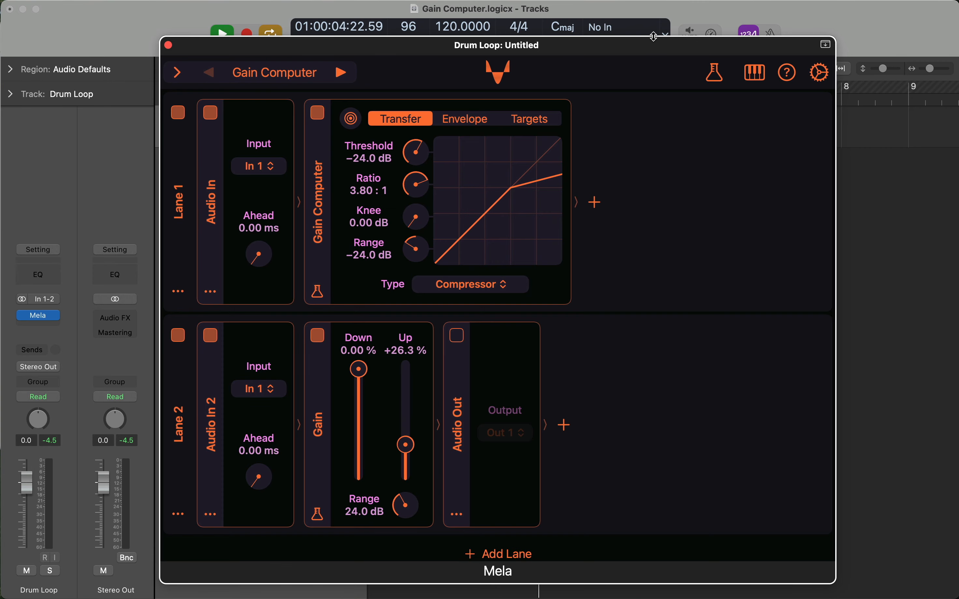
mouse_move(657, 52)
left_mouse_down()
mouse_move(701, 298)
mouse_move(631, 79)
mouse_move(662, 59)
left_mouse_up()
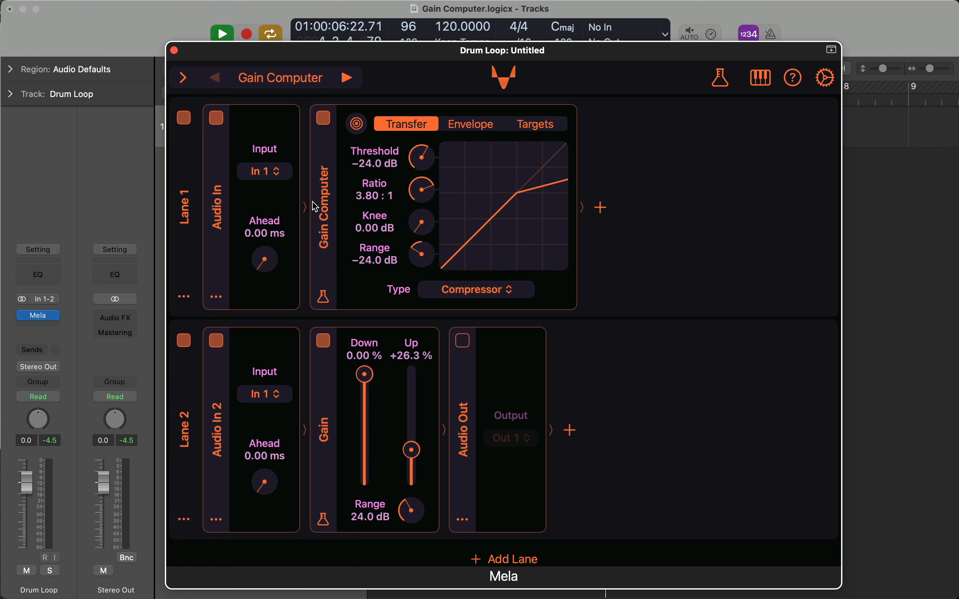
left_click(325, 304)
mouse_move(380, 344)
mouse_move(443, 343)
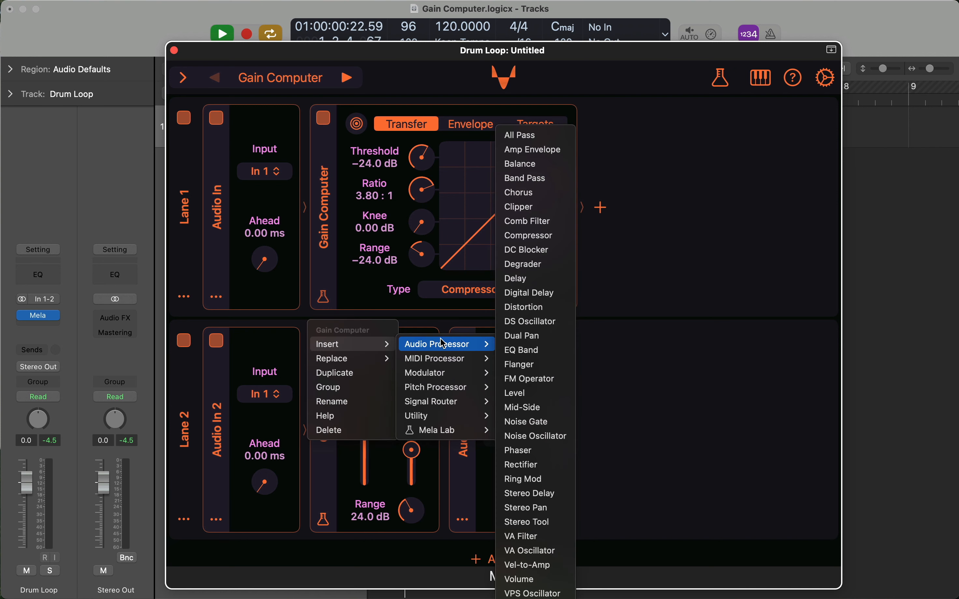
left_click(547, 349)
left_click(398, 134)
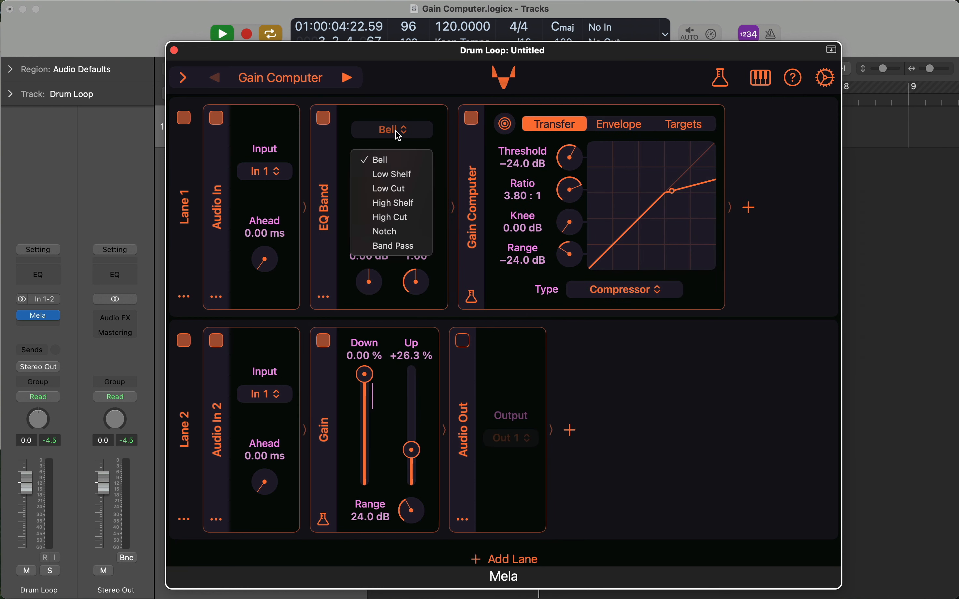
left_click(414, 218)
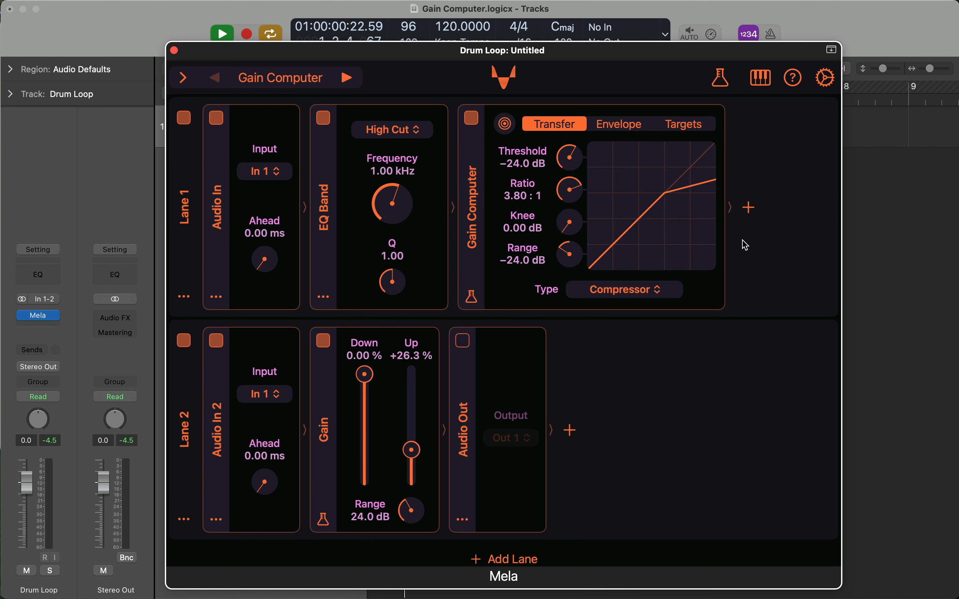
Step: Add an Audio Out at the end of Lane 1 to audition the EQ Band frequency at 218 Hz, and switch that output off
left_click(750, 207)
mouse_move(776, 315)
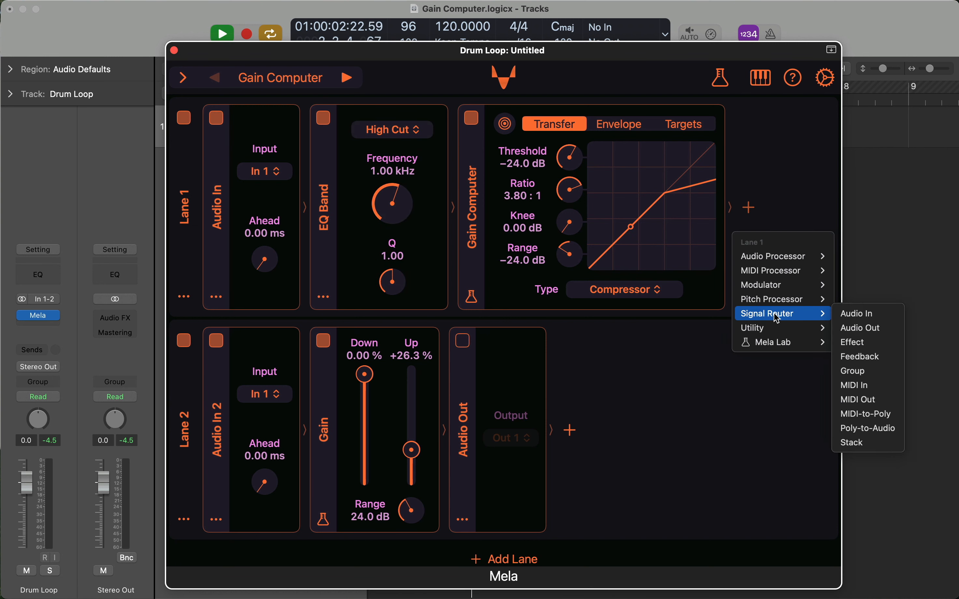
left_click(877, 330)
left_click_drag(411, 210, 404, 237)
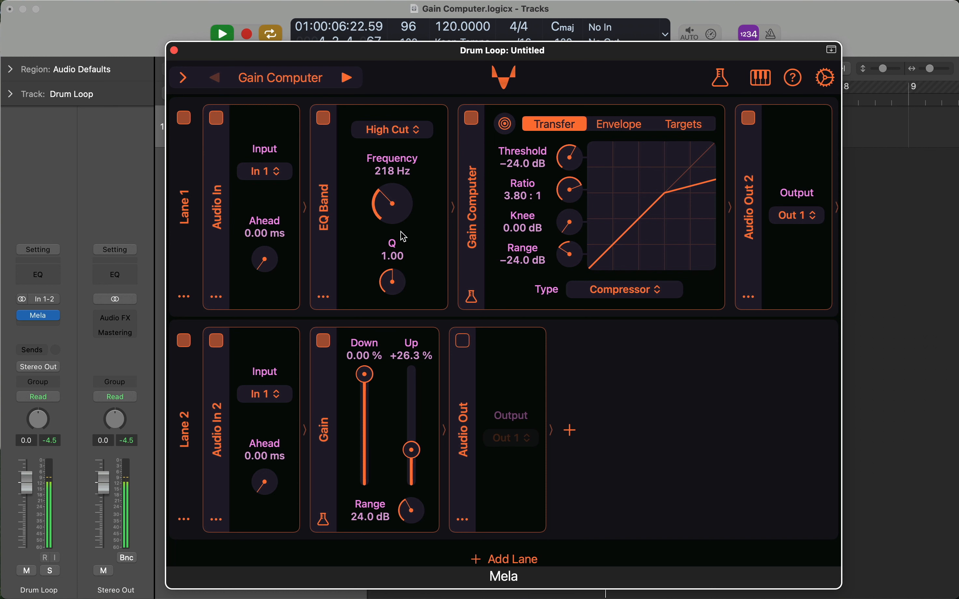
left_click(749, 117)
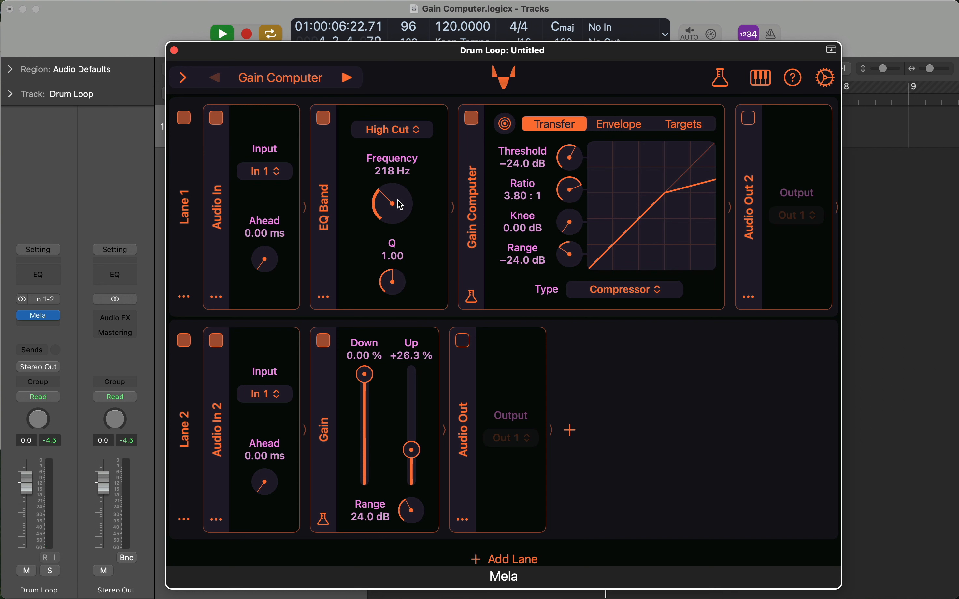
Step: Switch the Gain Computer's envelope detector to RMS
scroll(546, 229, "right", 3)
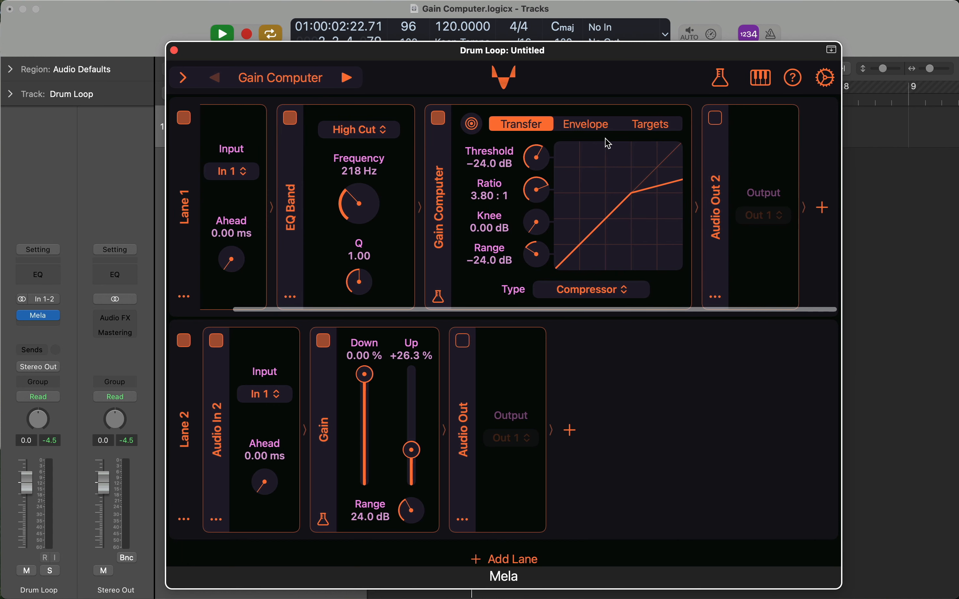
left_click(600, 127)
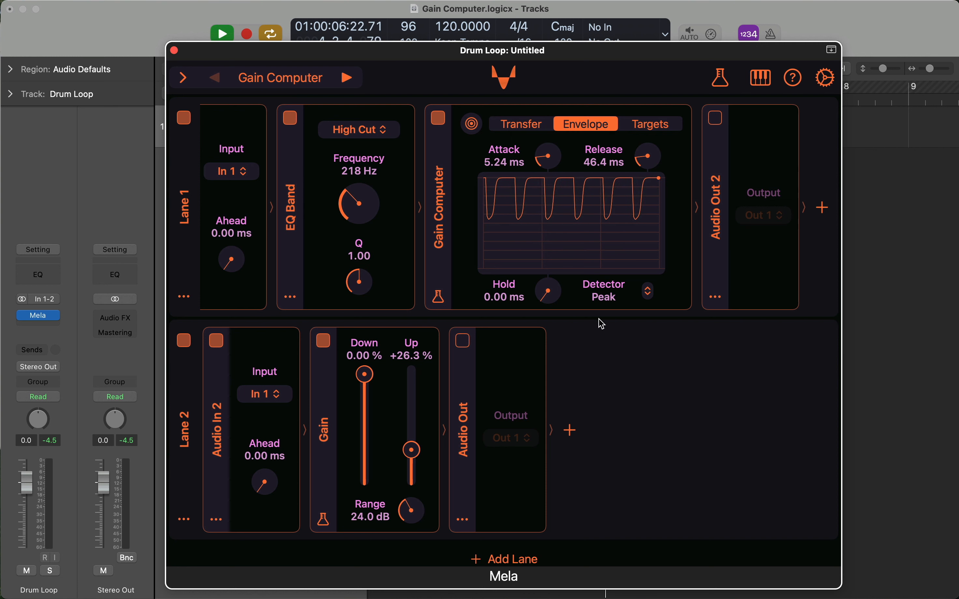
left_click(600, 296)
left_click(622, 336)
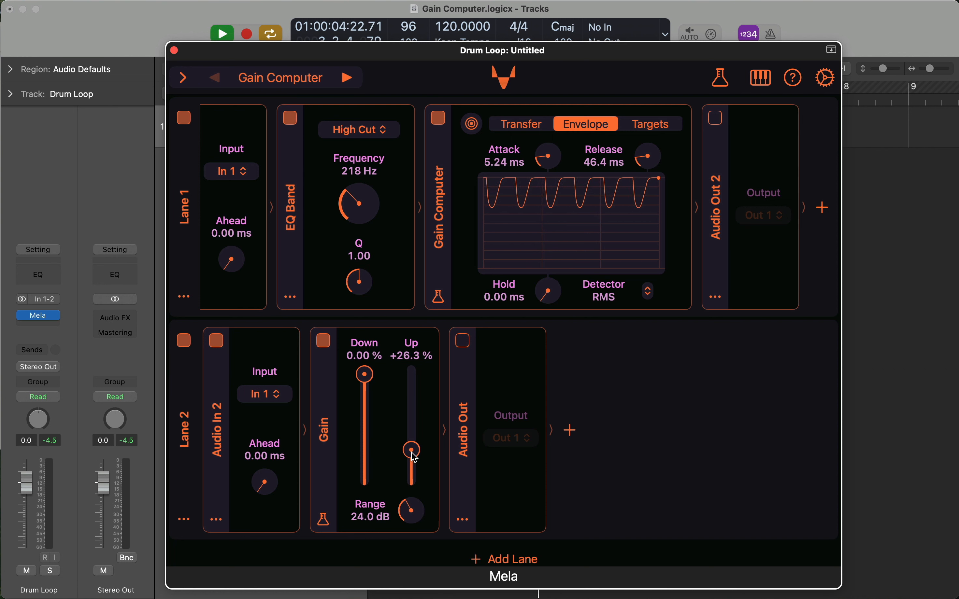
Step: Set the Gain's Up amount to +18.3 % and enable Lane 2's Audio Out to compare the Gain bypassed and active
left_click_drag(414, 456, 415, 468)
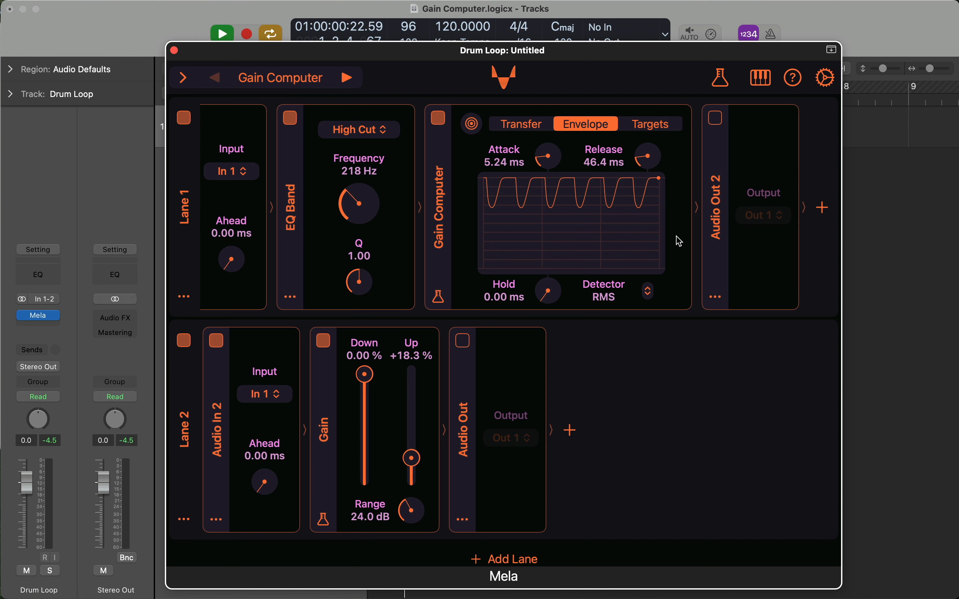
left_click(463, 341)
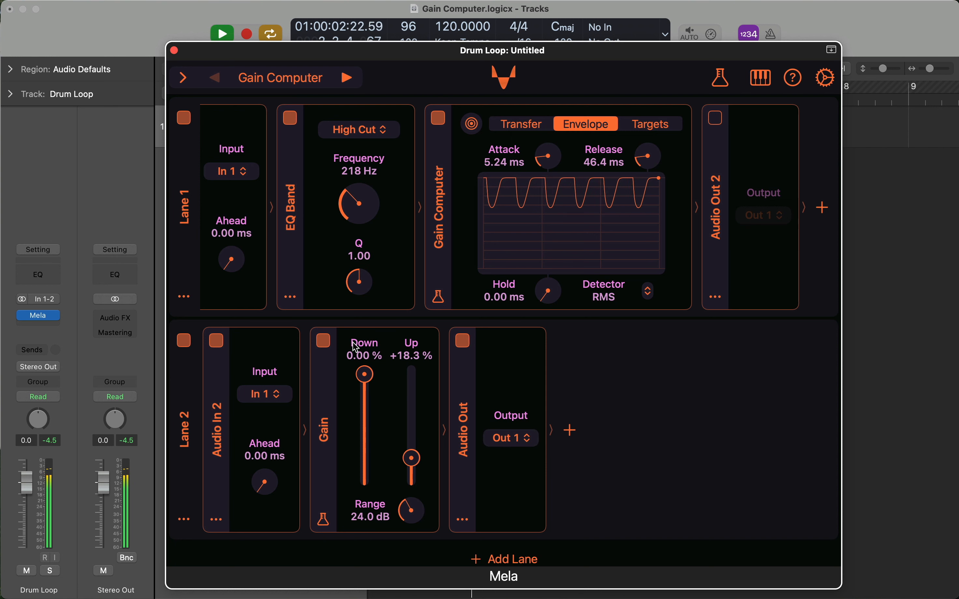
left_click(324, 341)
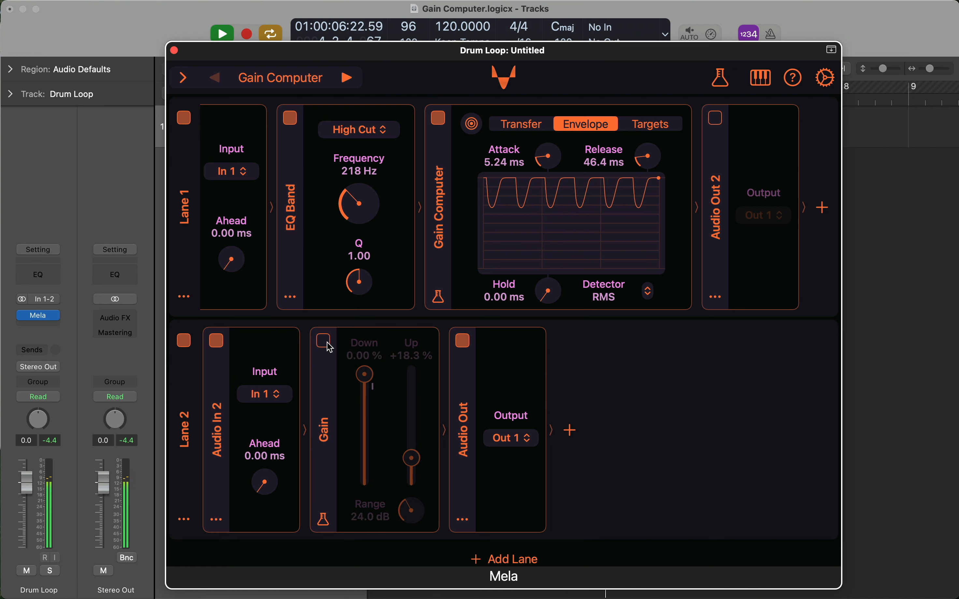
left_click(324, 341)
Step: Set the Gain Computer's threshold to −29.9 dB and the Gain's Up amount to +26.0 %
left_click(539, 125)
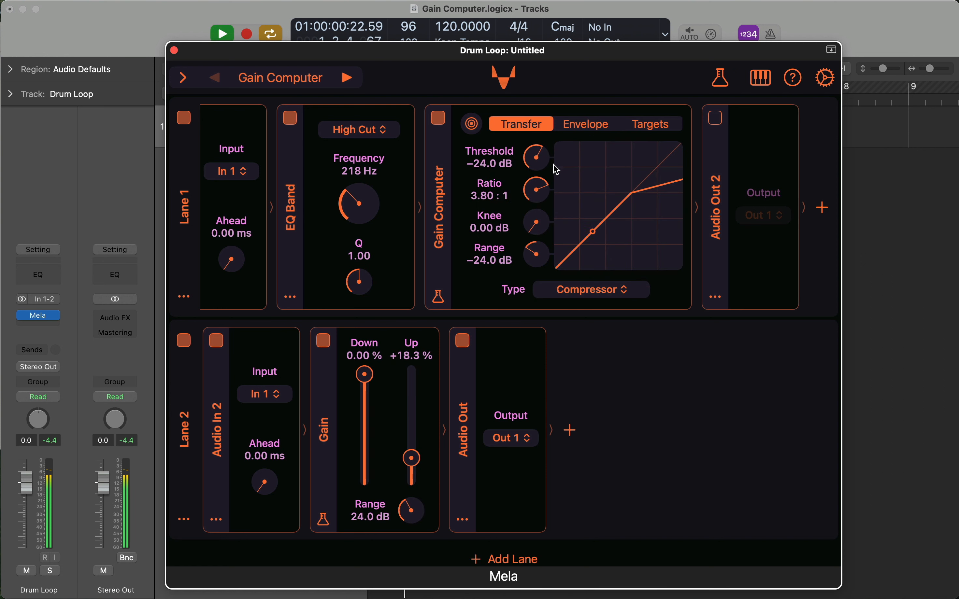
left_click_drag(538, 169, 476, 444)
left_click_drag(425, 463, 425, 455)
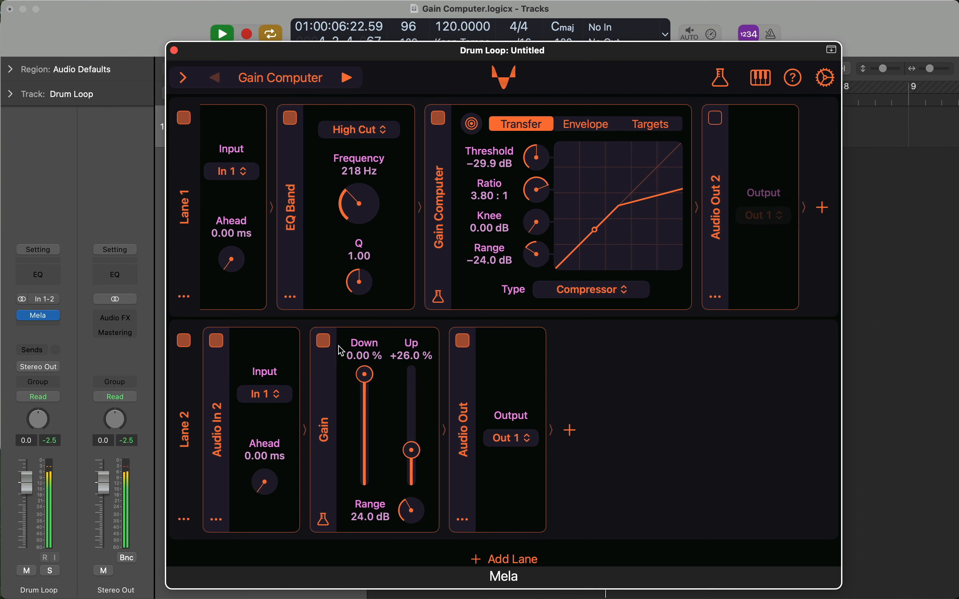
Step: Compare the drum loop with the Gain bypassed and active, and fine-tune its Up amount to +25.8 %
left_click(324, 341)
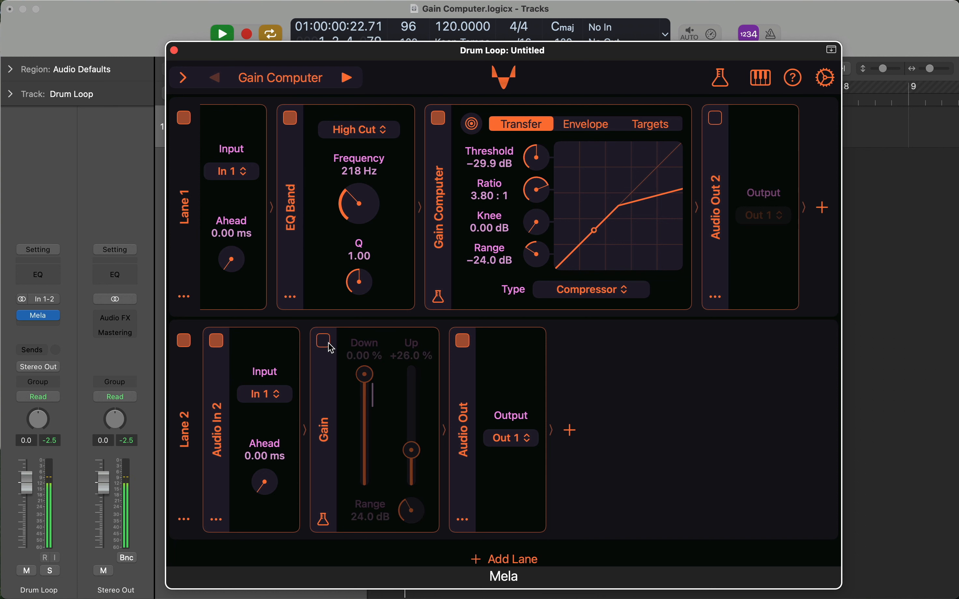
left_click(325, 342)
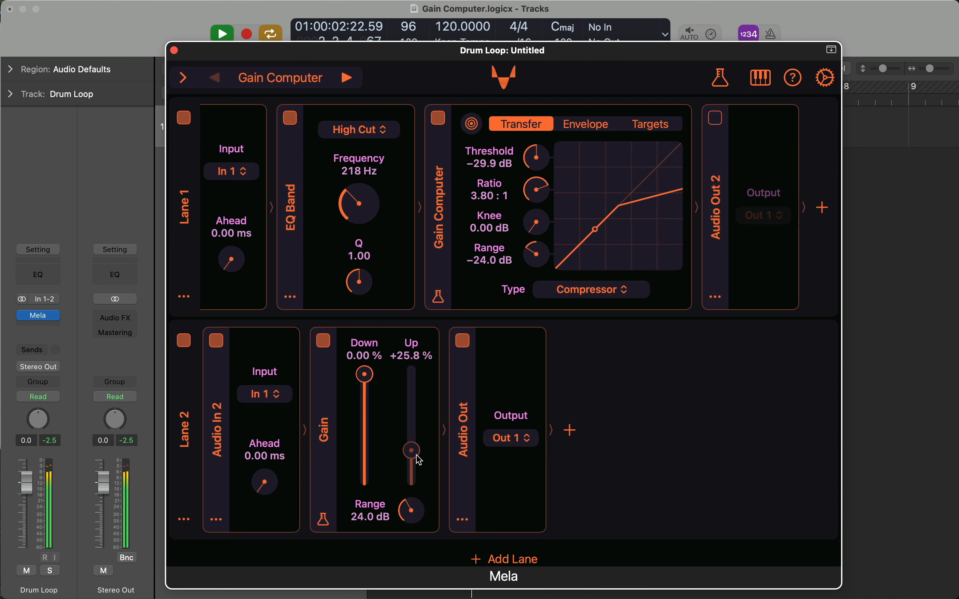
left_click(464, 341)
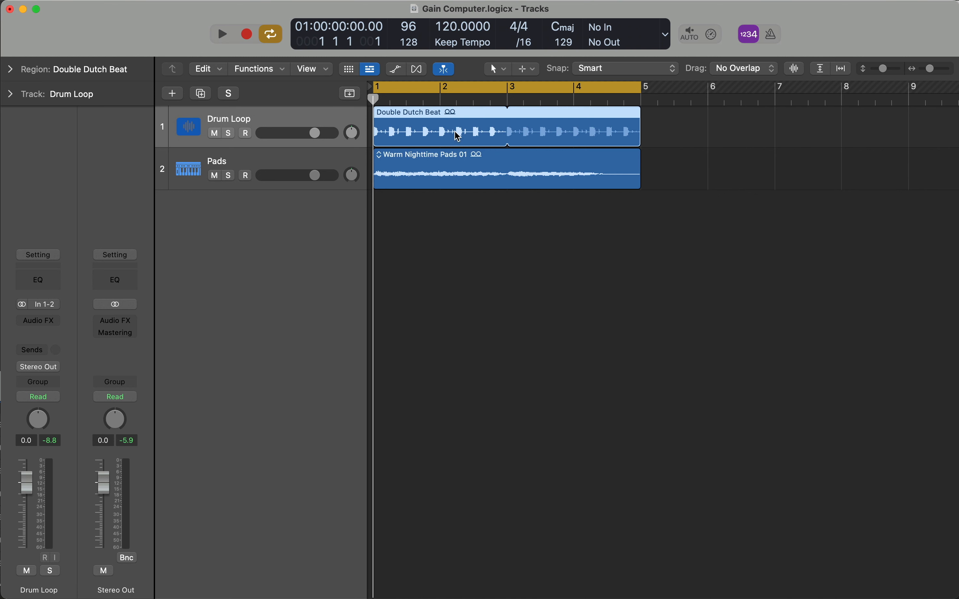
Step: Open the Mela plug-in on the Pads track and play the arrangement with both tracks in view
left_click(317, 164)
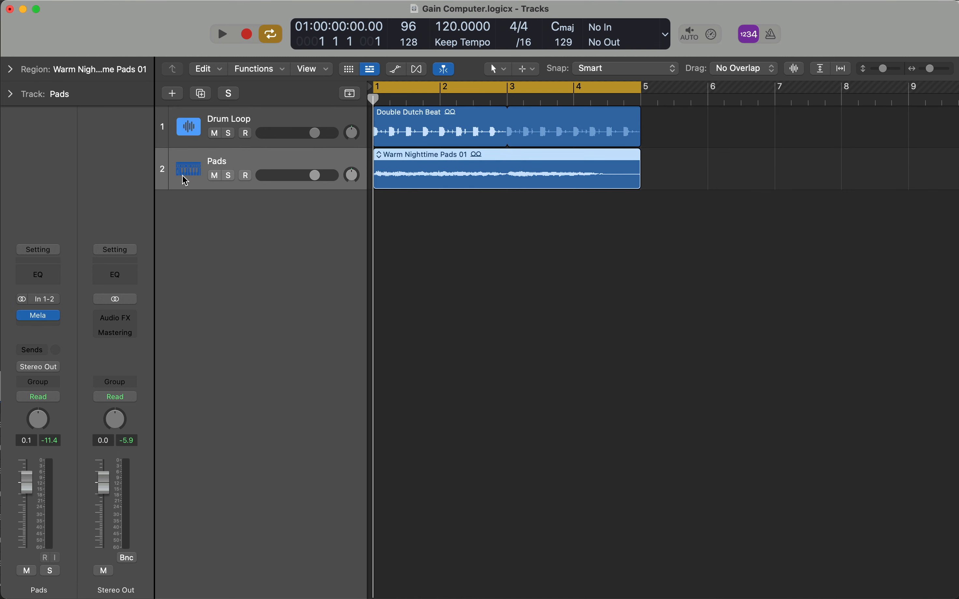
left_click(40, 316)
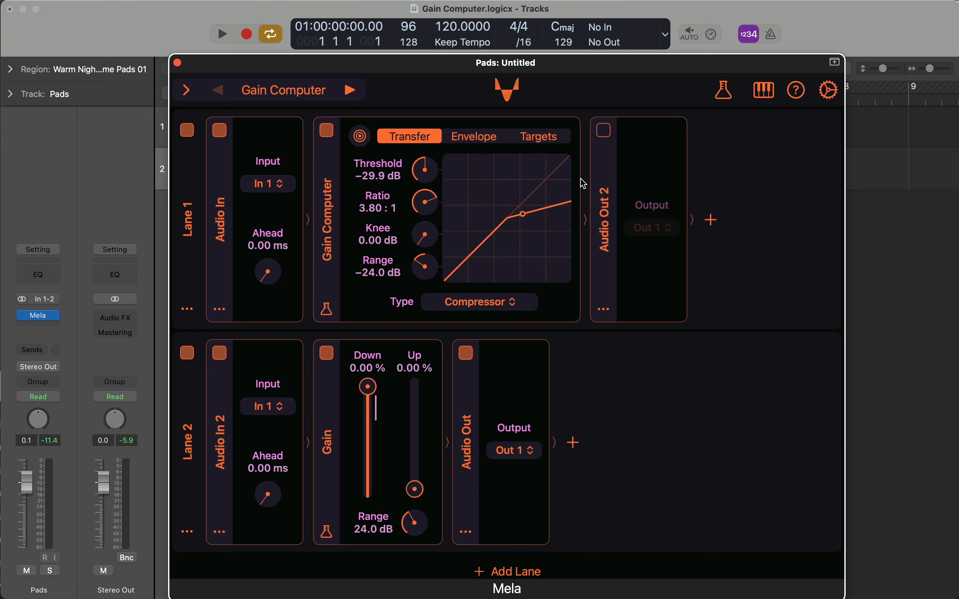
left_click_drag(549, 69, 557, 250)
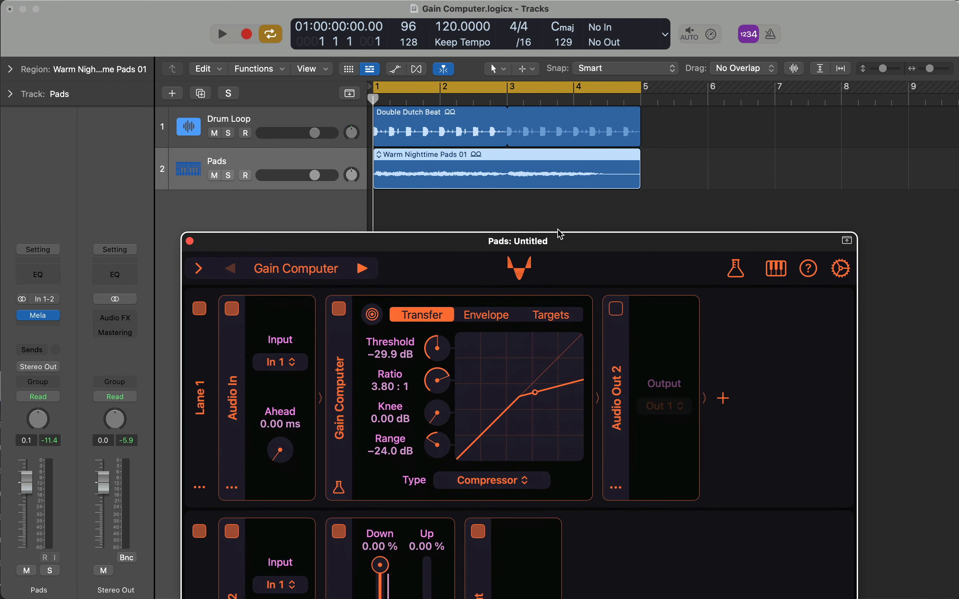
key("space")
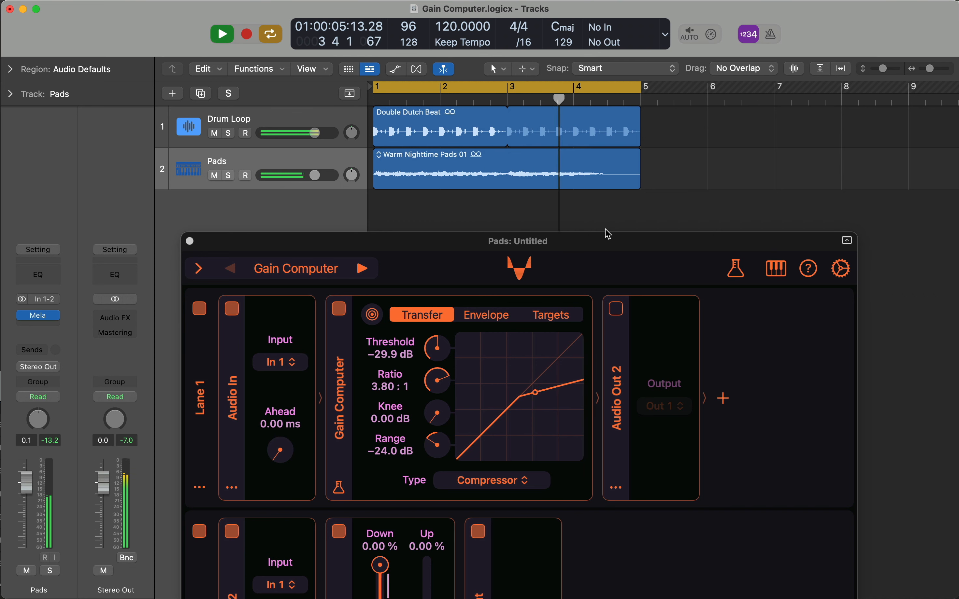
key("space")
left_click_drag(593, 242, 573, 48)
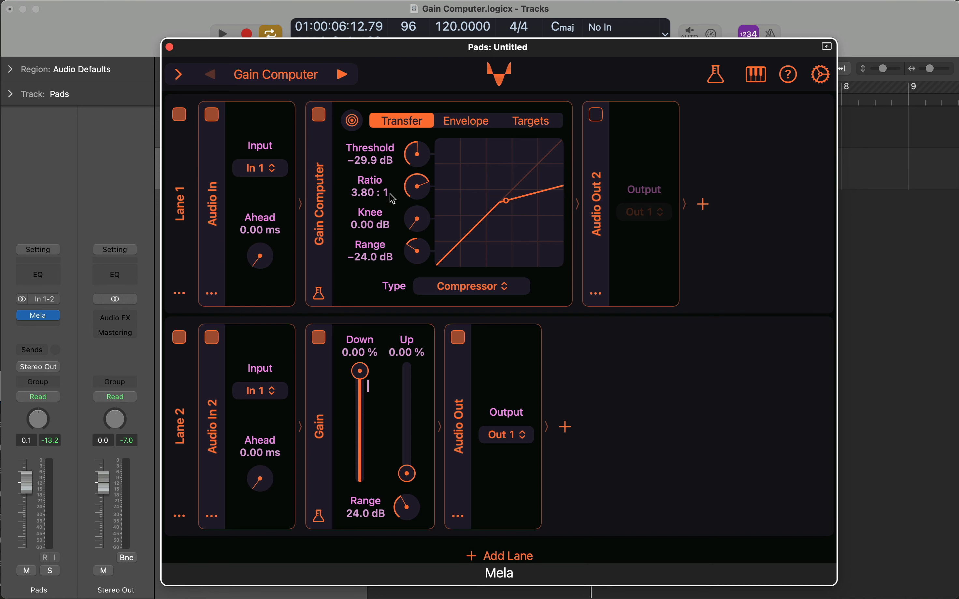
Step: Set the Pads plug-in's side chain to Drum Loop (Audio 1) and Lane 1's Audio In to In 2
left_click(827, 47)
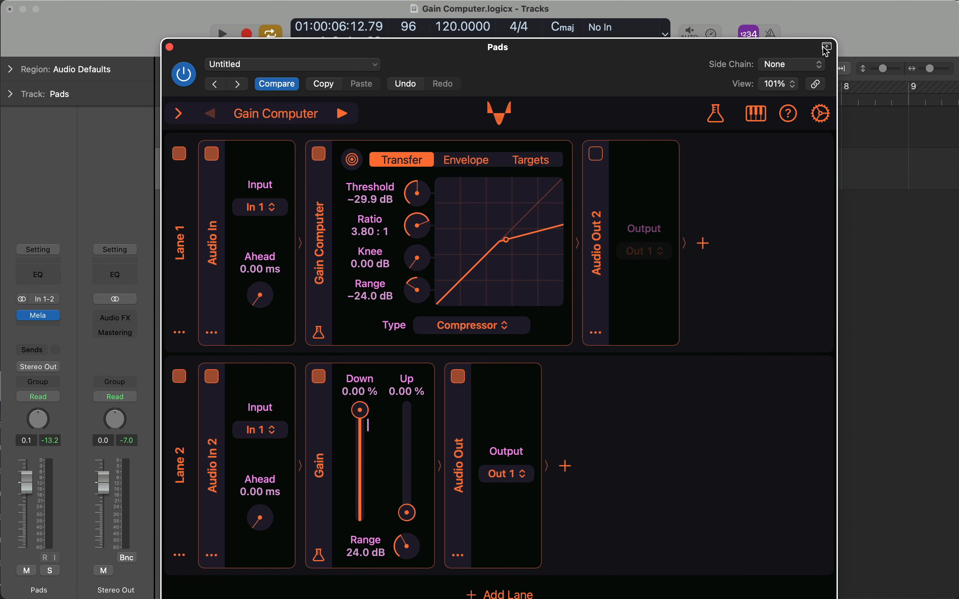
left_click(794, 67)
mouse_move(788, 89)
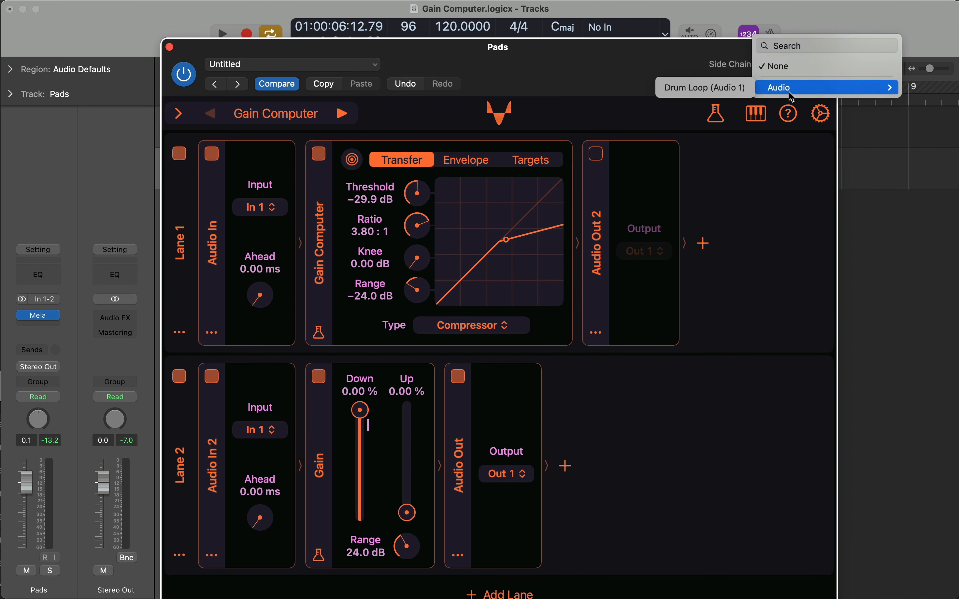
left_click(732, 91)
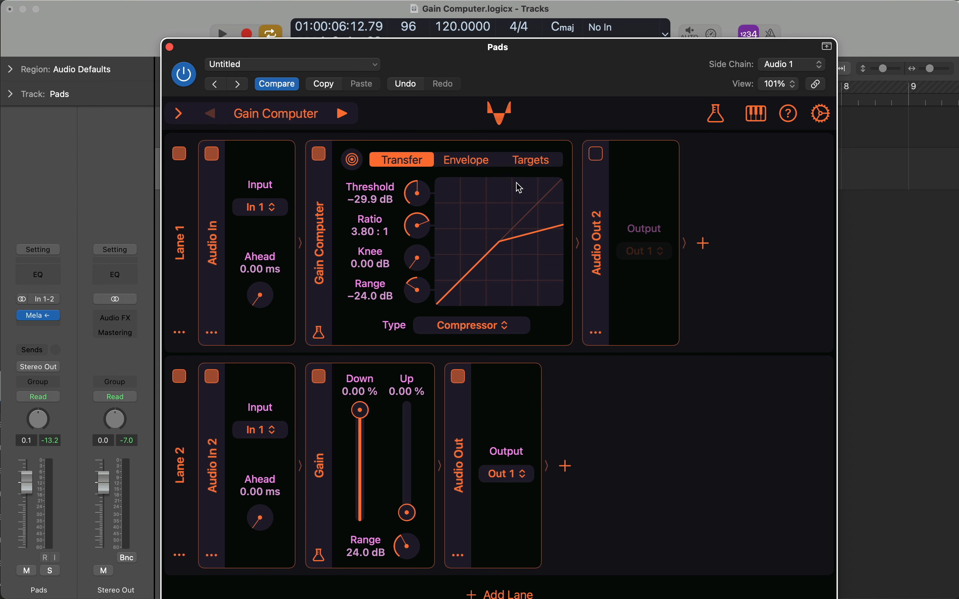
left_click(265, 208)
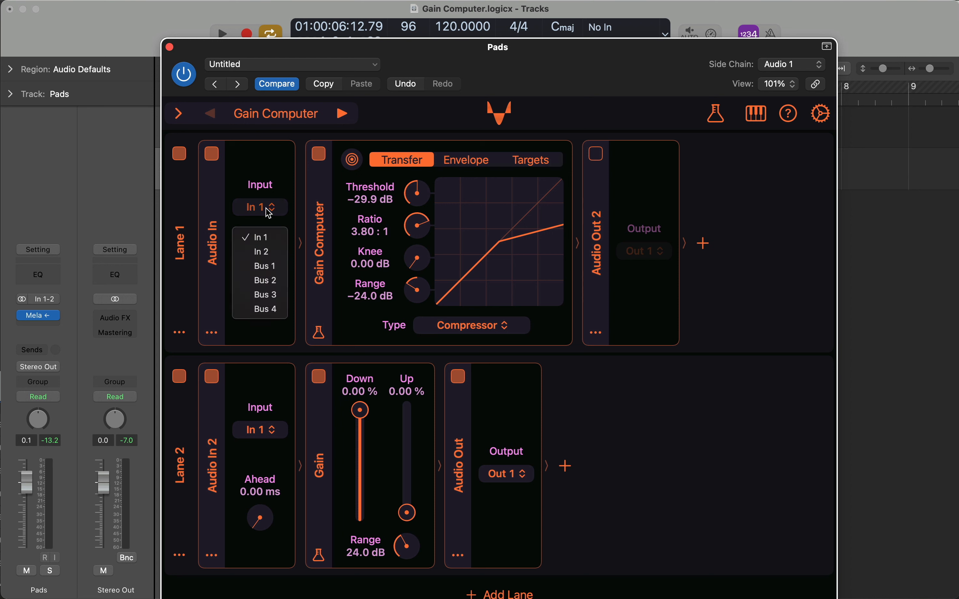
left_click(261, 252)
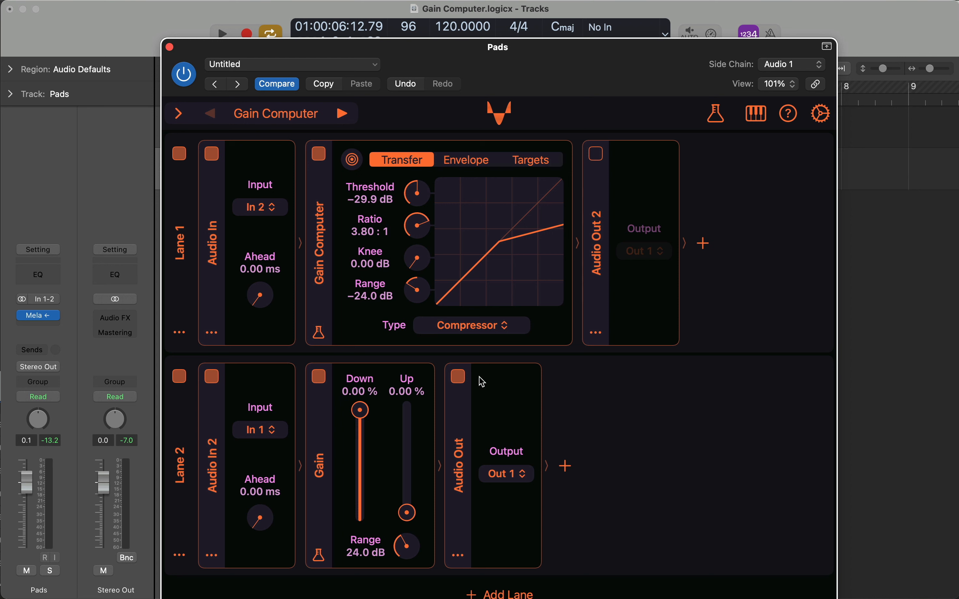
Step: Disable Lane 2's Audio Out and audition the side-chain signal through Lane 1's Audio Out 2, switching that output off again
left_click(459, 377)
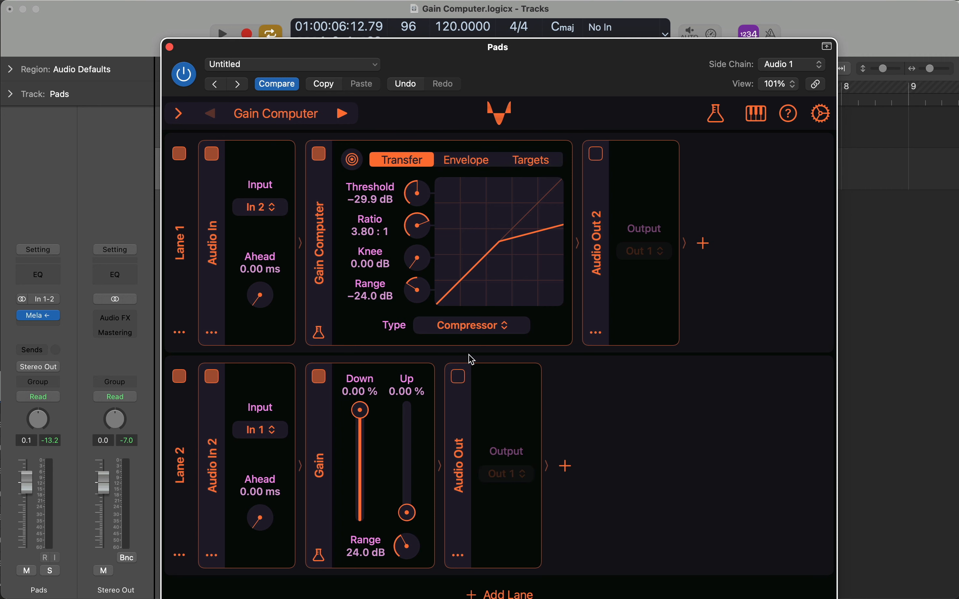
left_click_drag(519, 79, 546, 39)
left_click(214, 133)
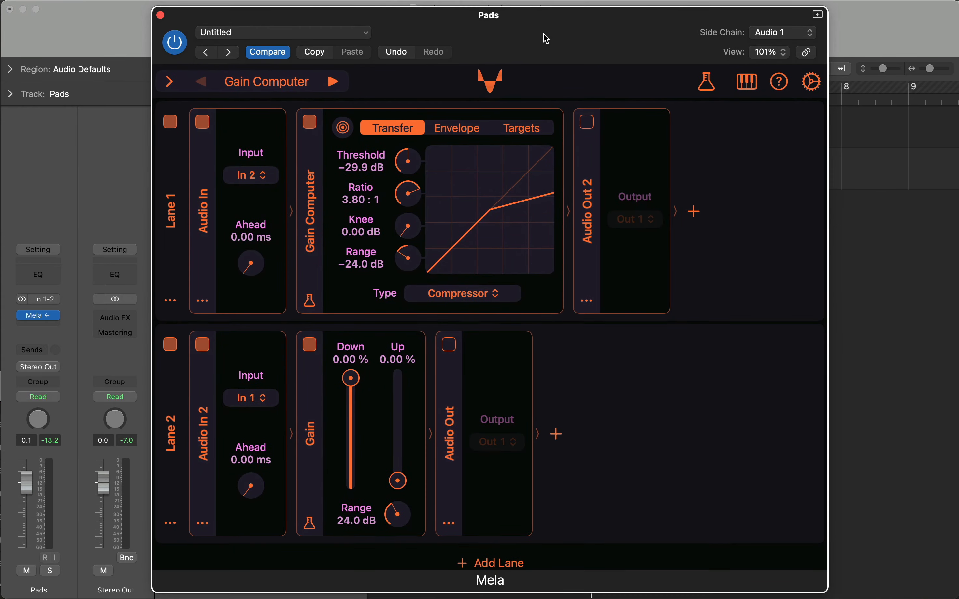
left_click(587, 123)
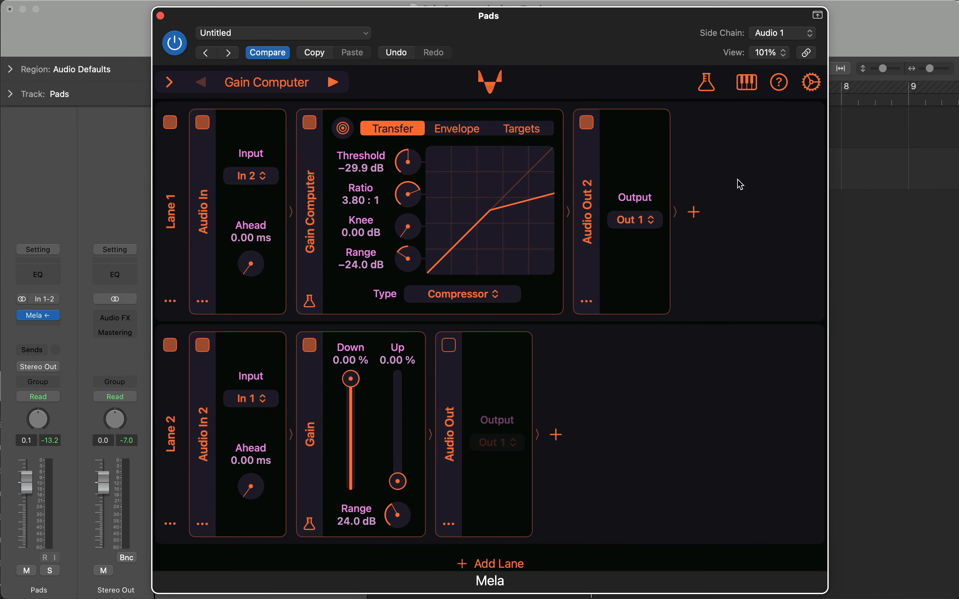
left_click(925, 313)
key("space")
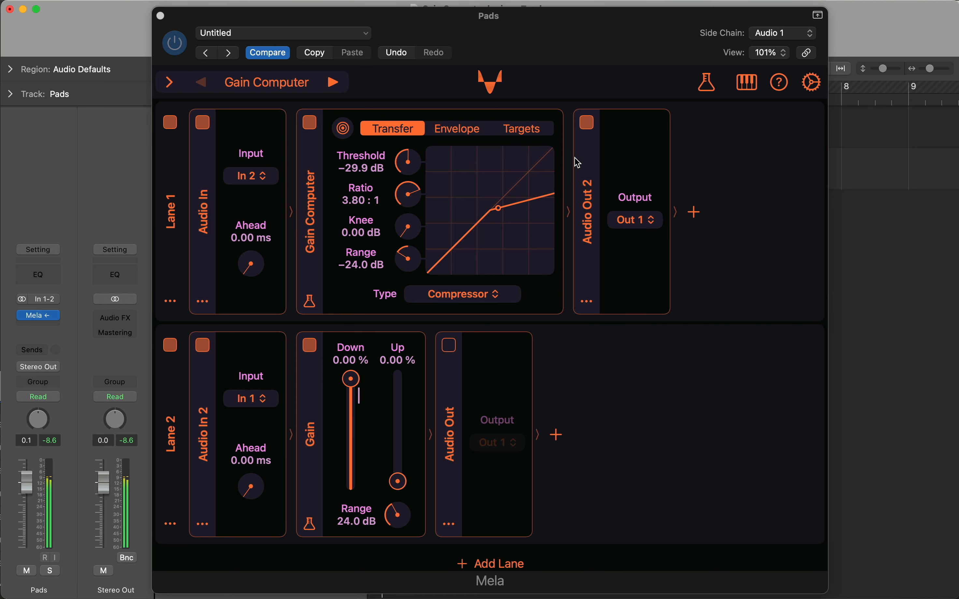
left_click(586, 128)
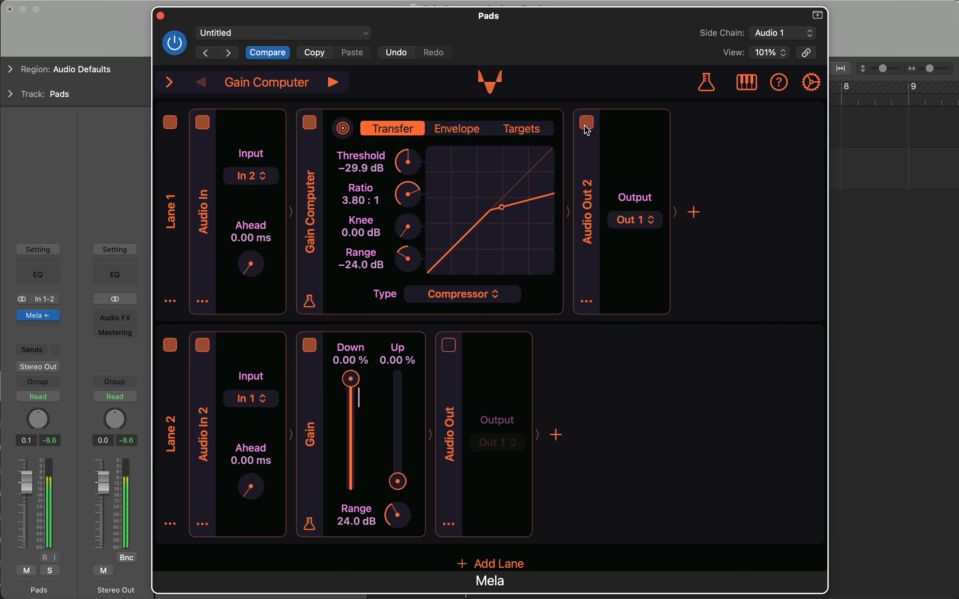
left_click(587, 128)
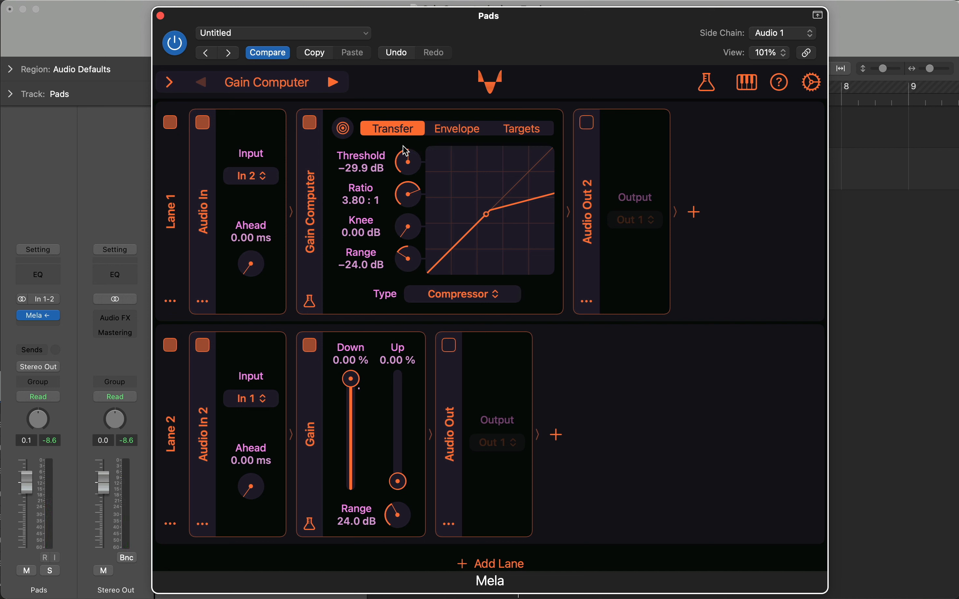
Step: Re-enable Lane 2's Audio Out and adjust the Gain Computer's envelope with an attack of about 3.54 ms and a changed release, returning to its transfer settings
left_click(449, 345)
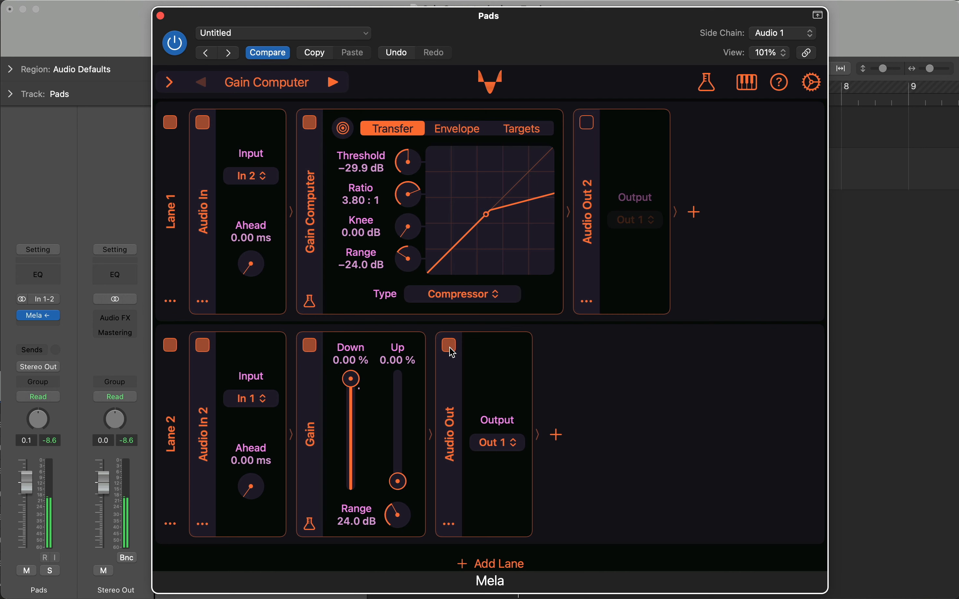
left_click(478, 131)
left_click_drag(422, 170, 425, 176)
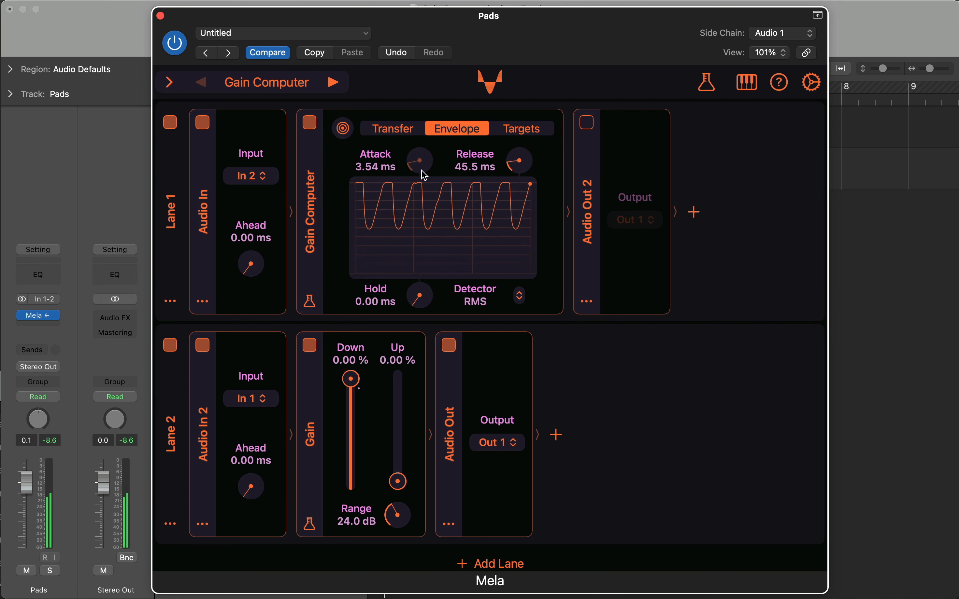
left_click_drag(518, 163, 519, 172)
left_click(408, 130)
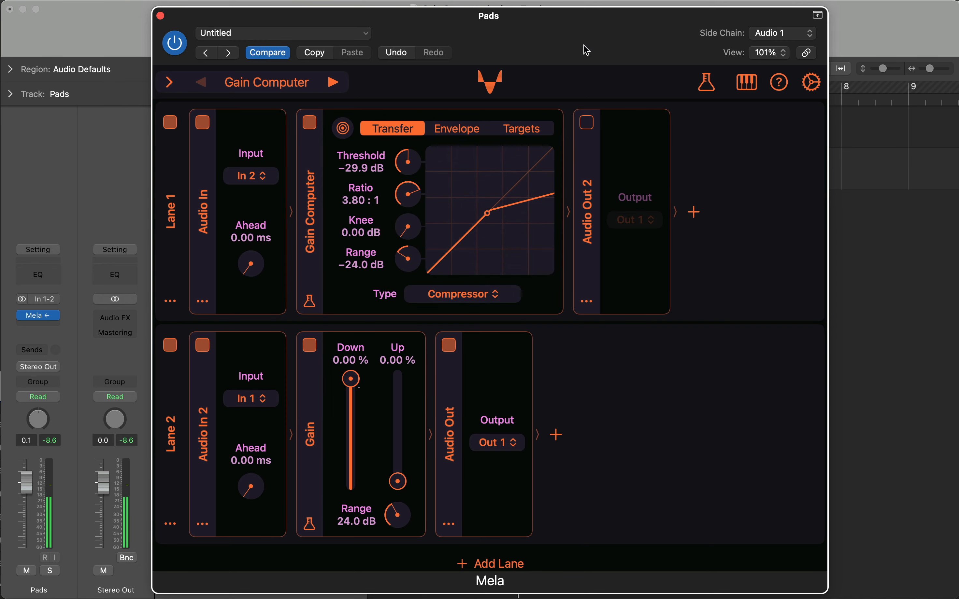
Step: Reposition the Pads plug-in window, switch focus to the arrangement and back, and display Mela's version information
left_click_drag(588, 51, 558, 42)
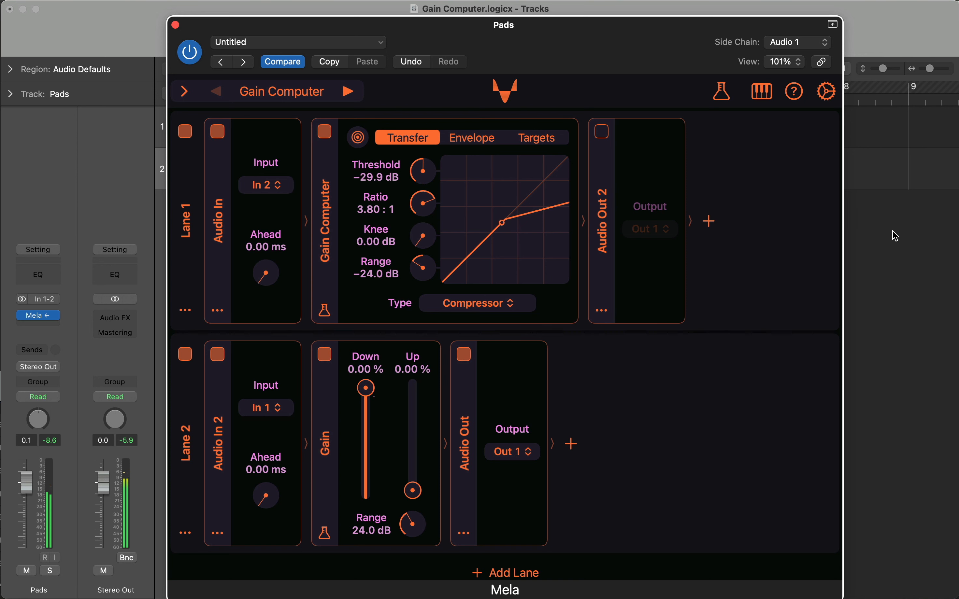
left_click(894, 175)
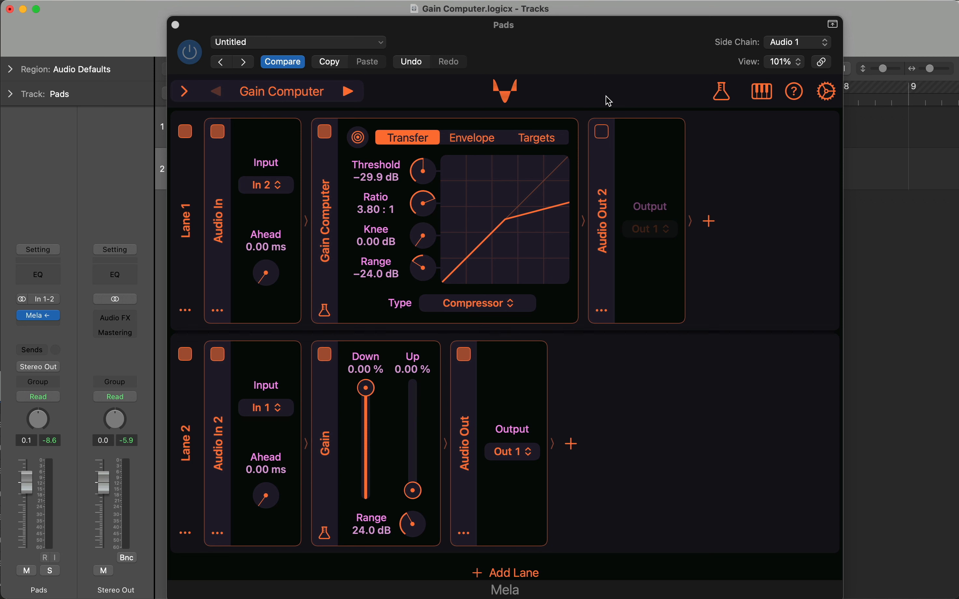
left_click(591, 63)
left_click(517, 99)
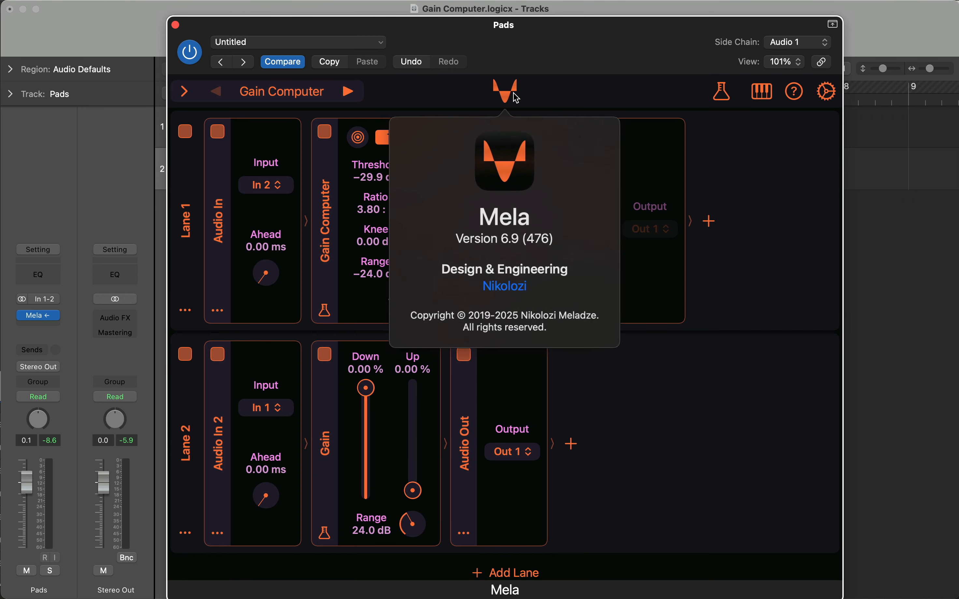